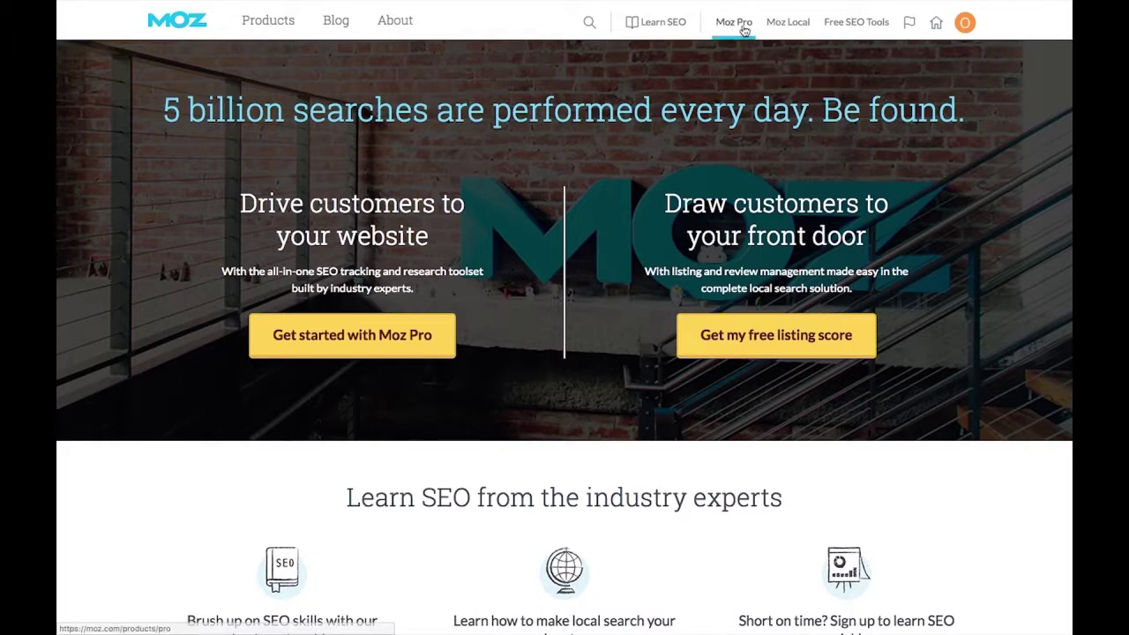
- Open the Moz Pro Campaigns overview and check the Active Campaigns list without changing it
mouse_move(734, 22)
click(634, 98)
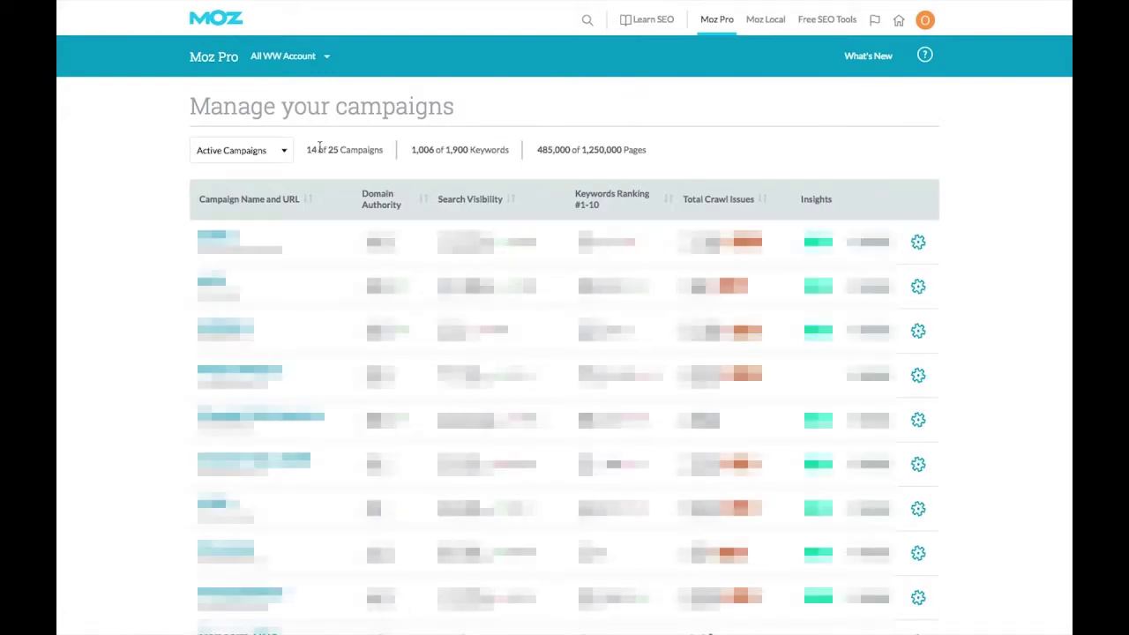
click(282, 156)
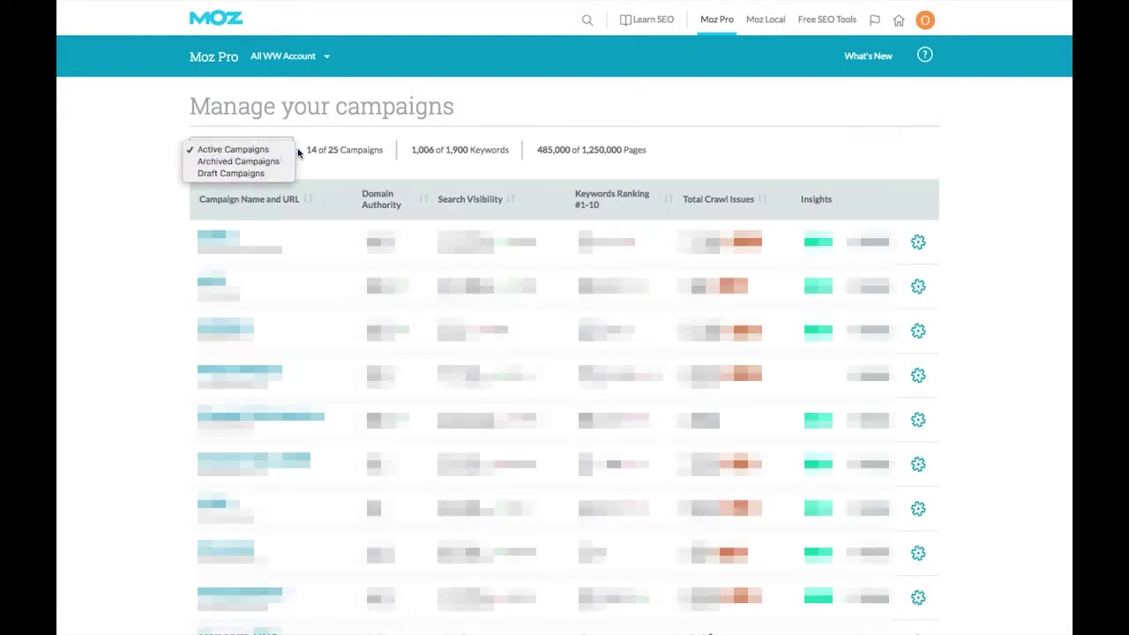
click(97, 196)
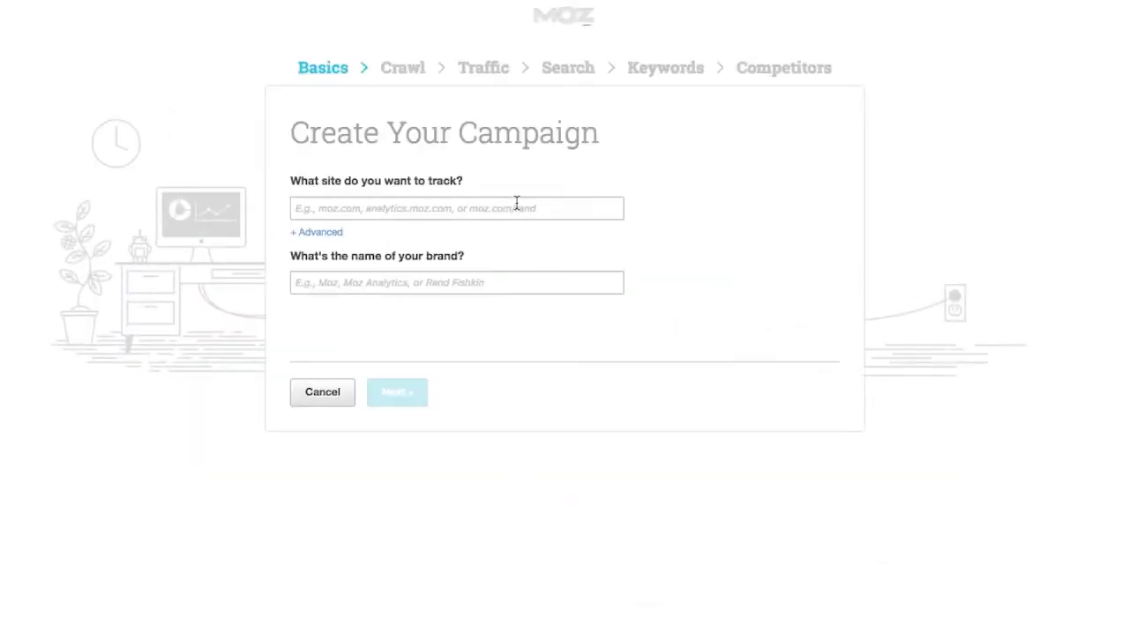
- Enter pgpf.org as the site to track and PGPF as the brand name, then continue
click(517, 204)
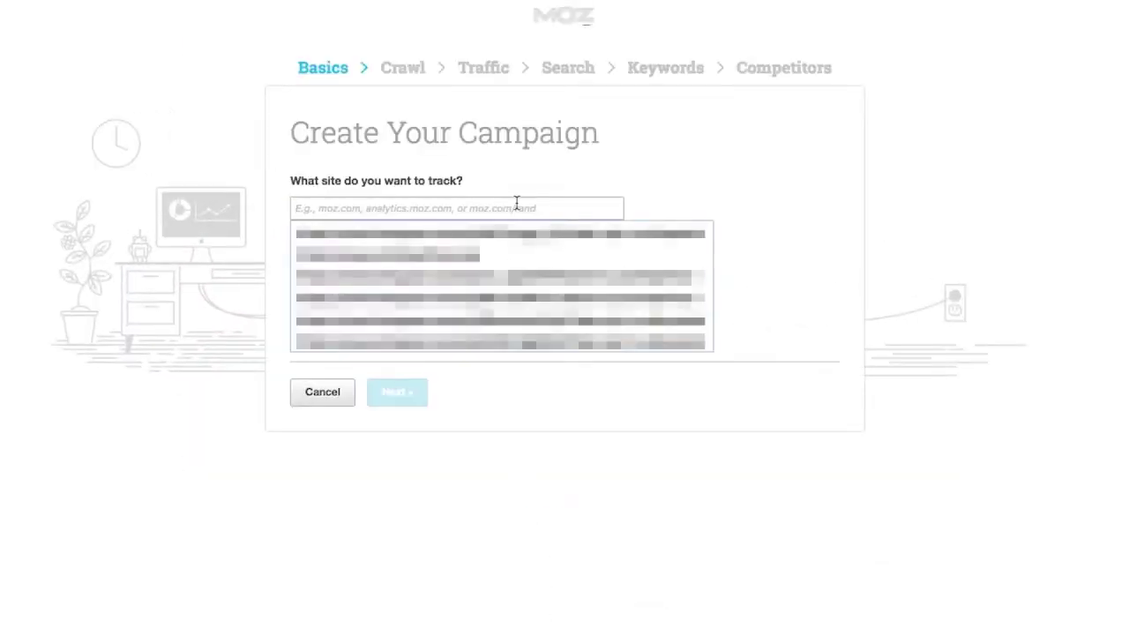
text(pgpf.org)
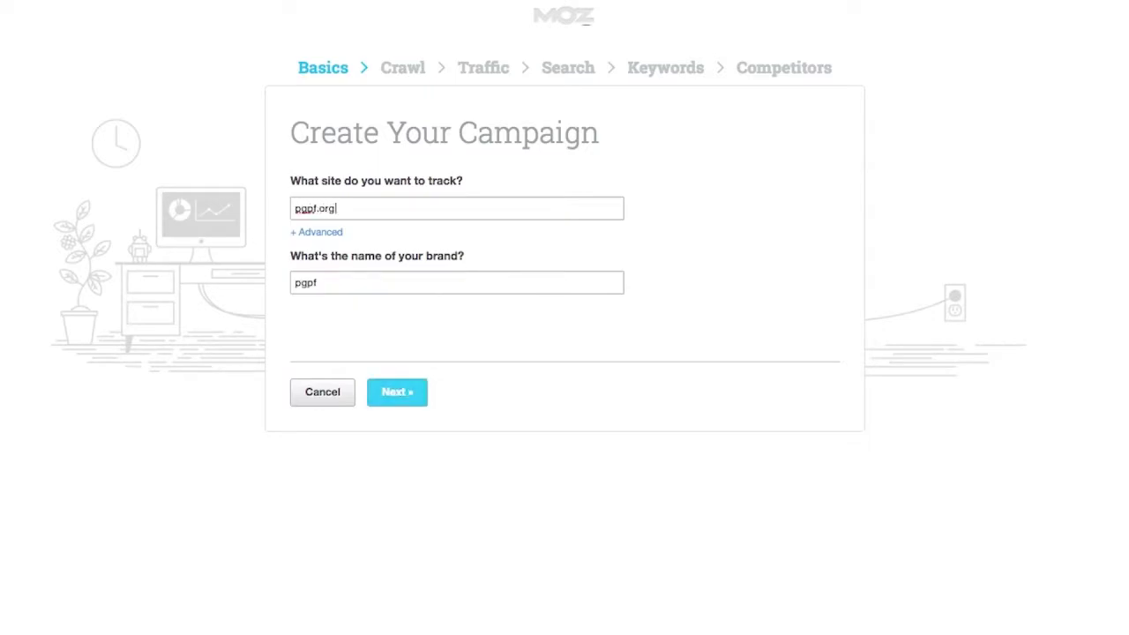
key(Tab)
text(P)
click(394, 394)
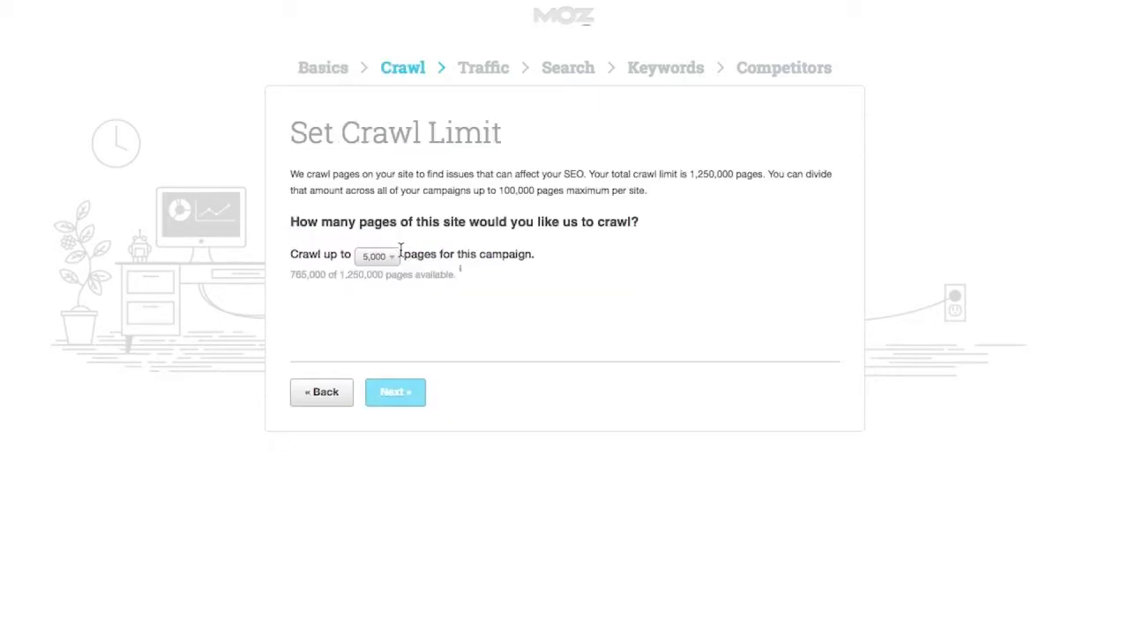
- Link the PGPF Google Analytics property with its All Web Site Data view
click(411, 394)
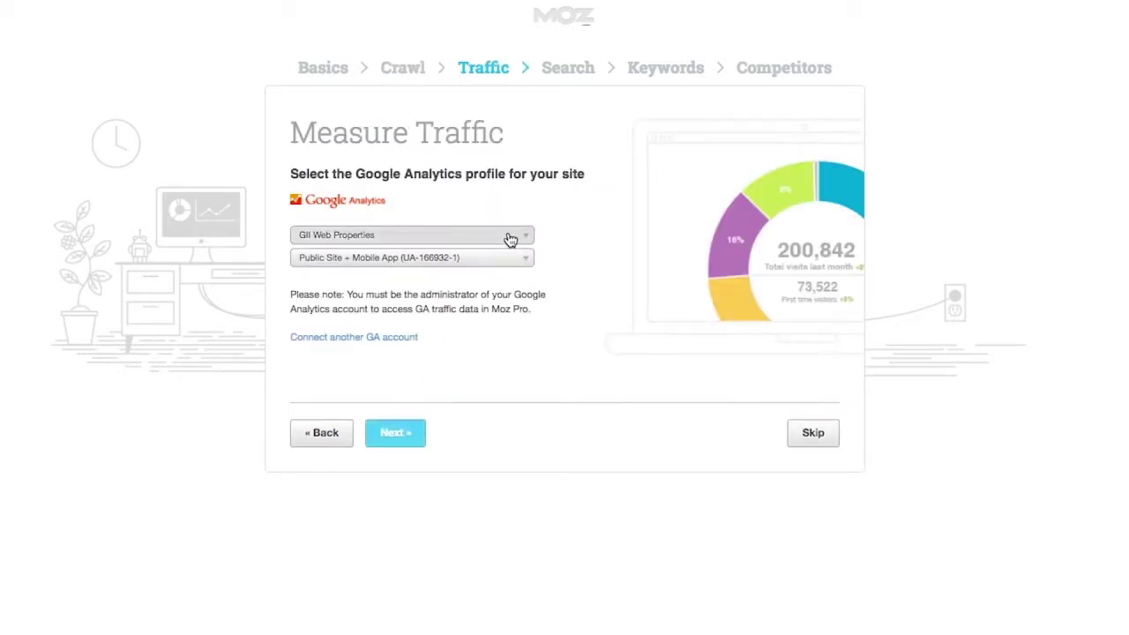
click(510, 238)
scroll(494, 308, down, 4)
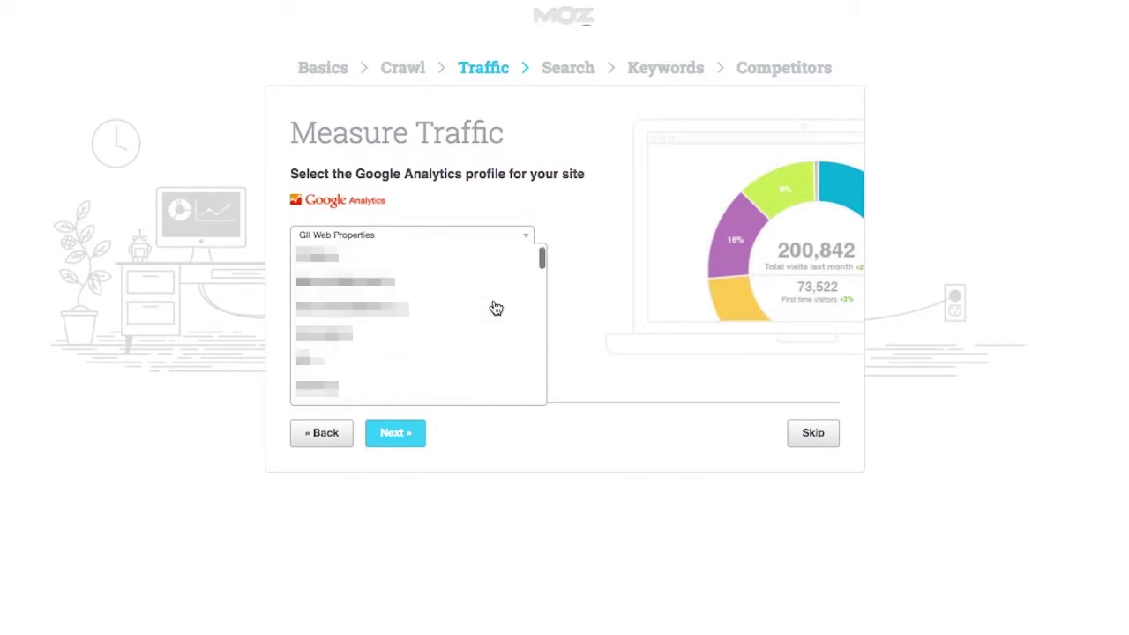
scroll(496, 308, down, 5)
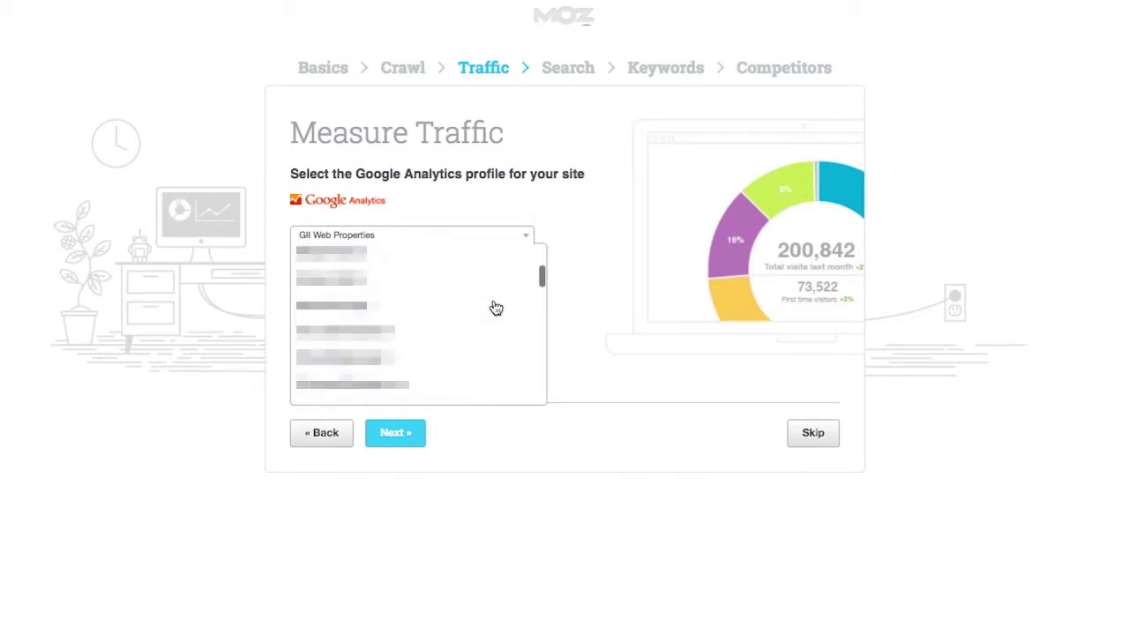
scroll(495, 308, down, 4)
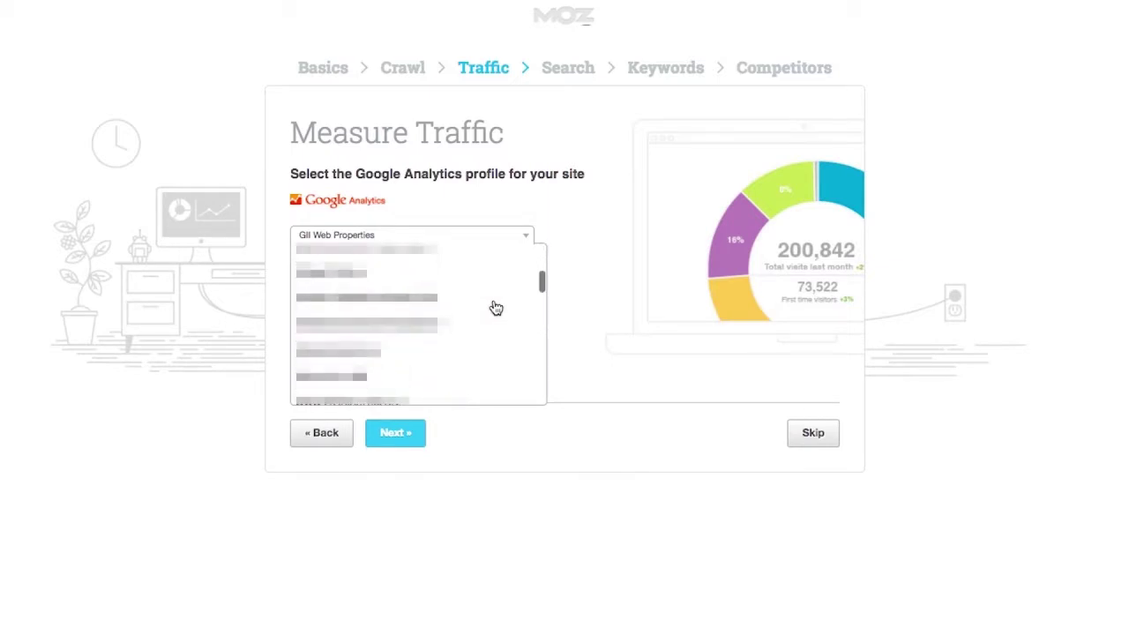
scroll(496, 308, down, 4)
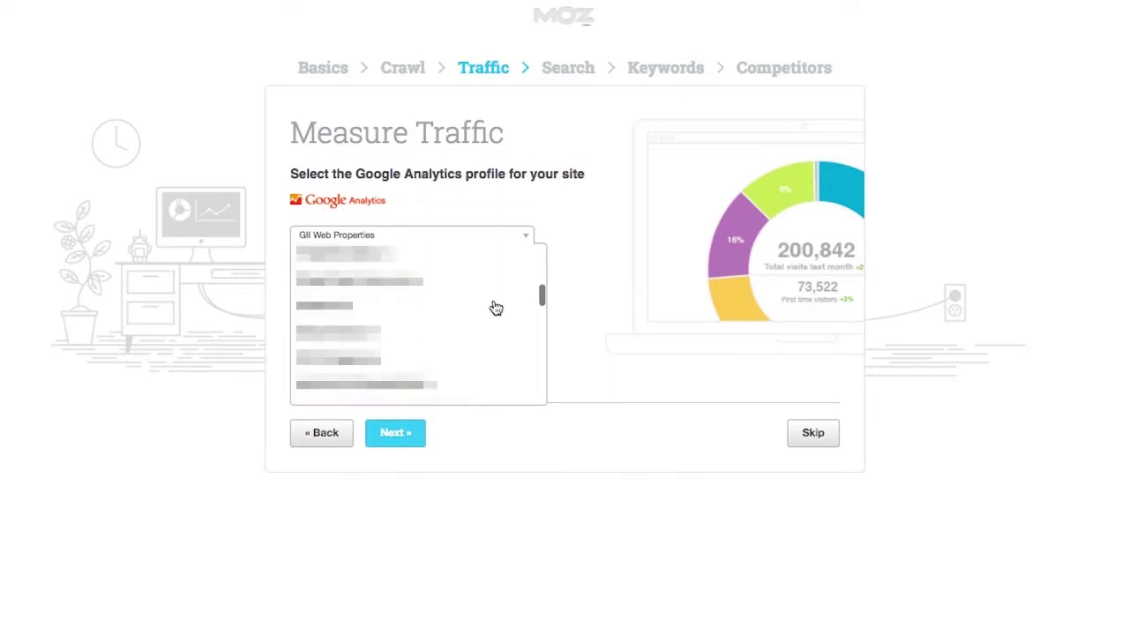
scroll(496, 308, down, 4)
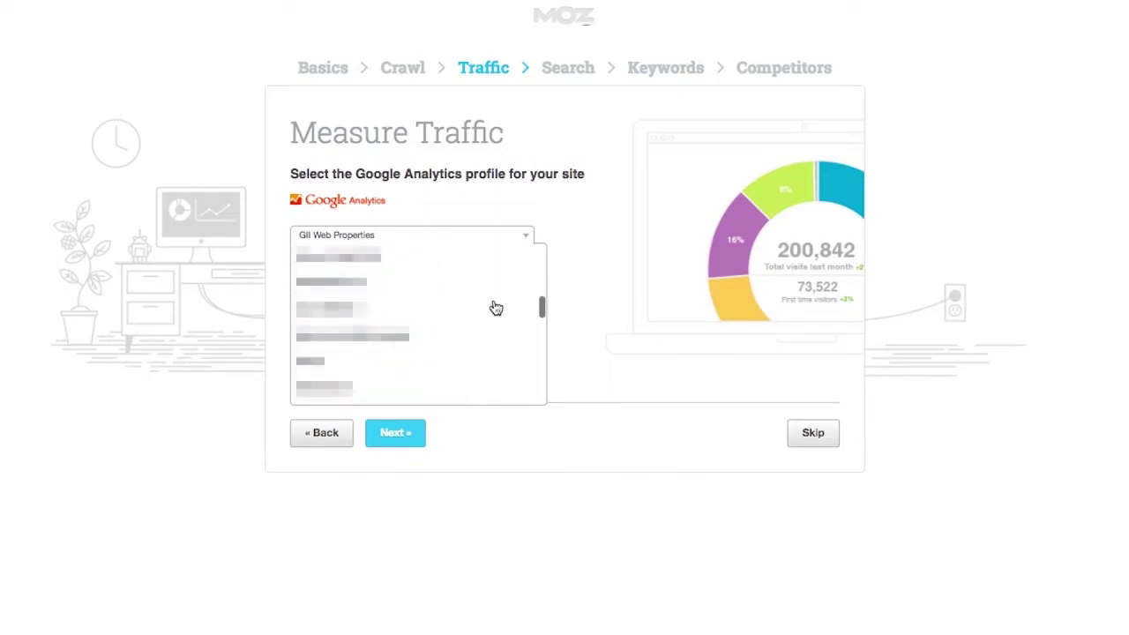
scroll(496, 308, down, 4)
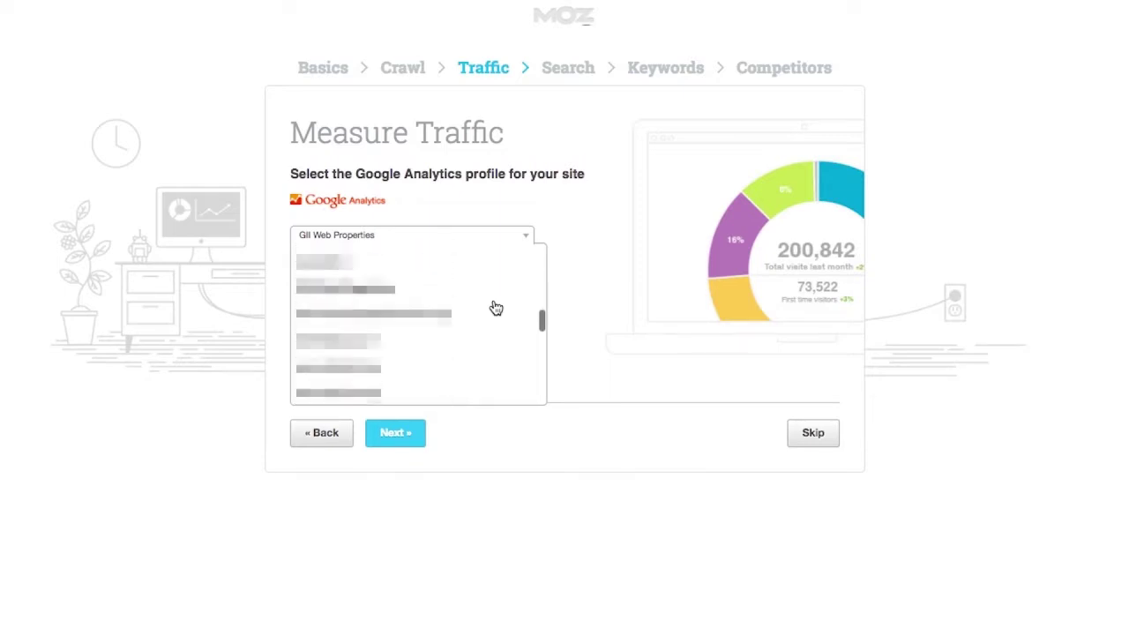
scroll(496, 308, down, 4)
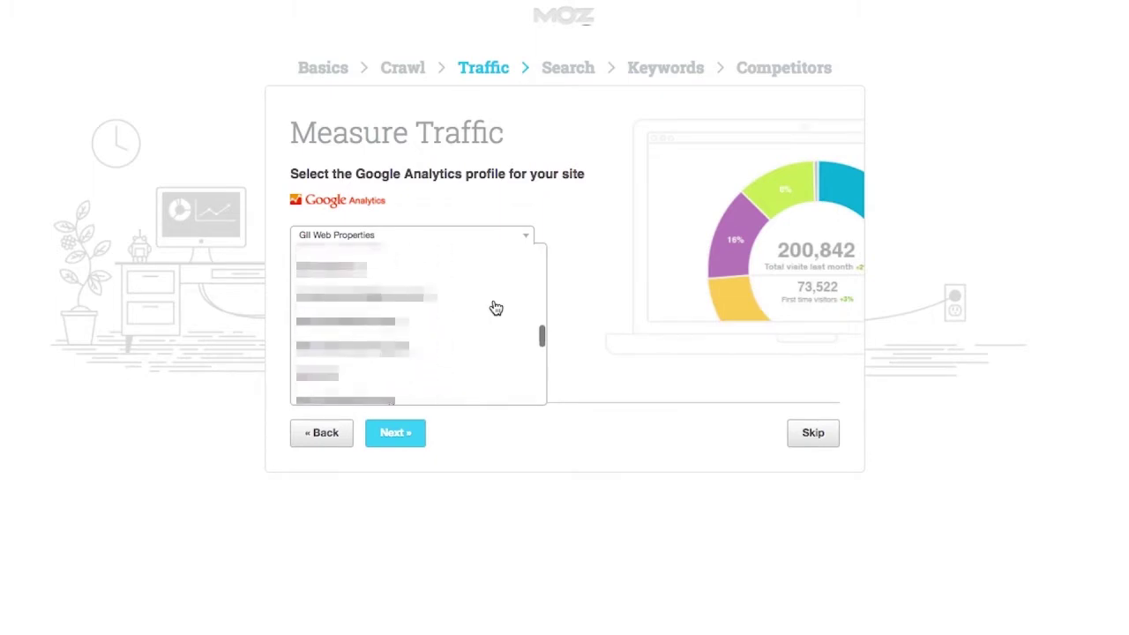
scroll(496, 308, down, 4)
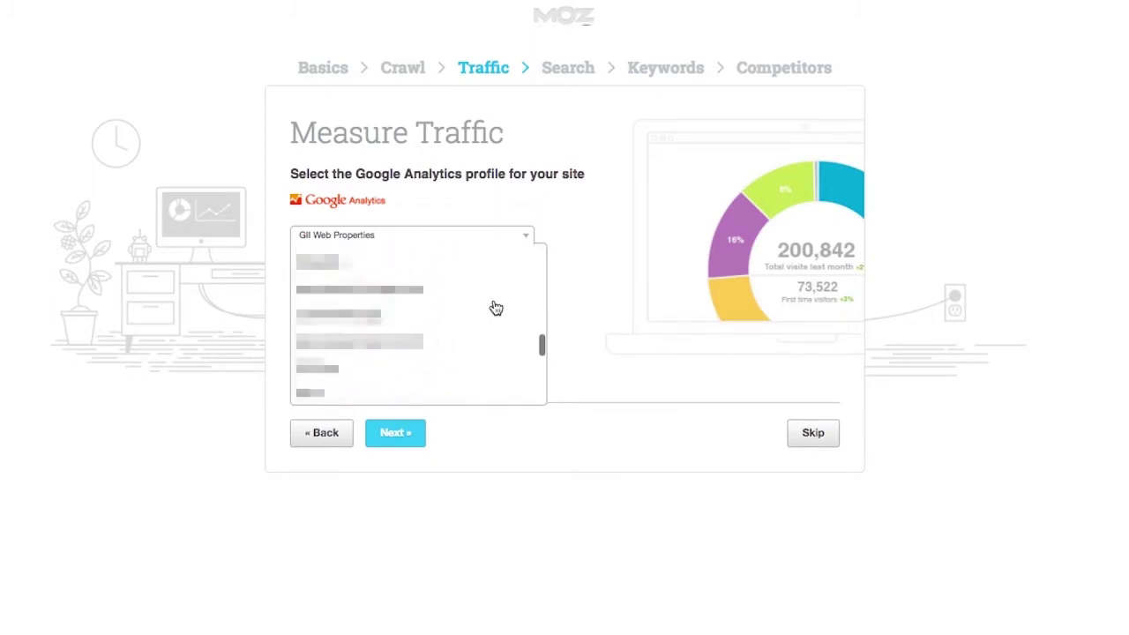
scroll(496, 308, down, 4)
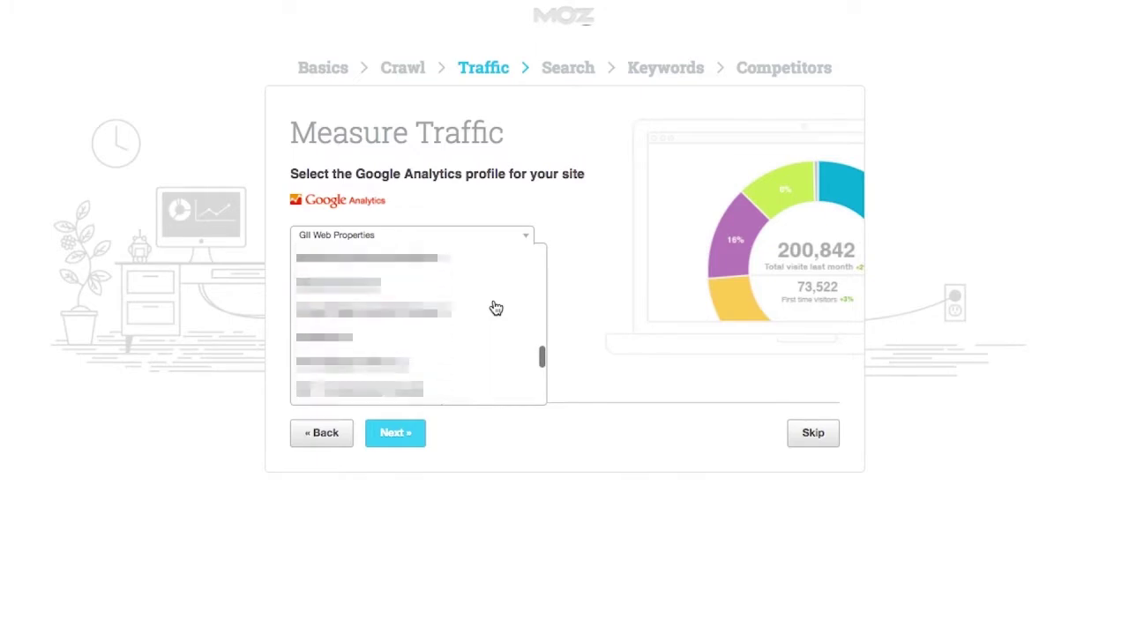
scroll(496, 308, down, 4)
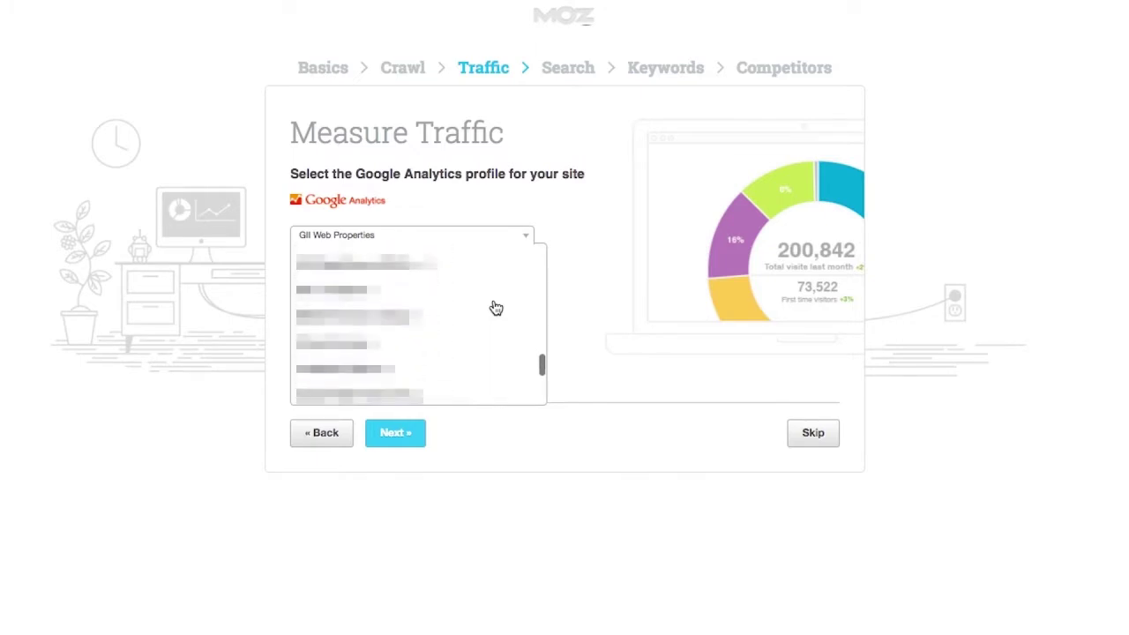
scroll(496, 307, down, 1)
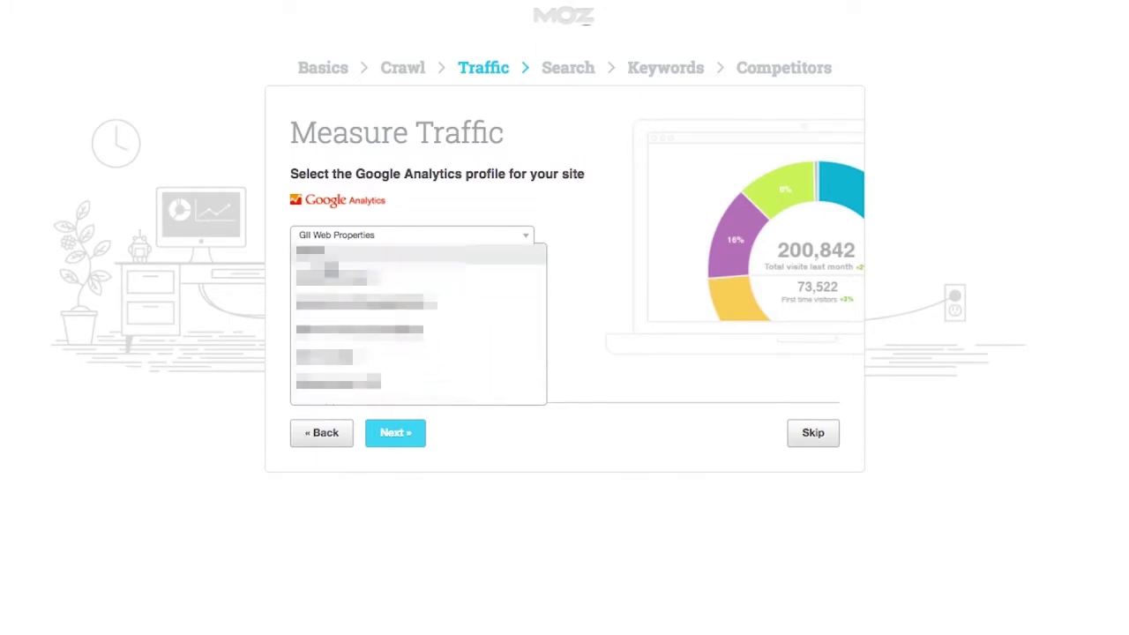
click(326, 265)
- Add Bing, Google Mobile and Yahoo beside Google as tracked engines, all United States (English) en-US
click(404, 435)
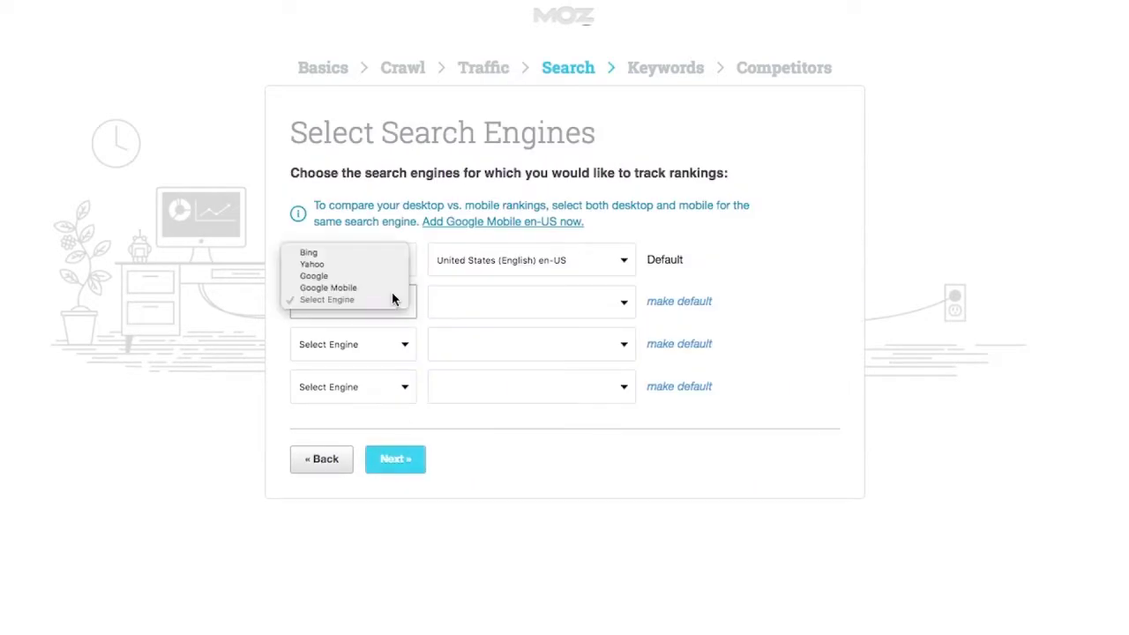
click(390, 300)
click(357, 255)
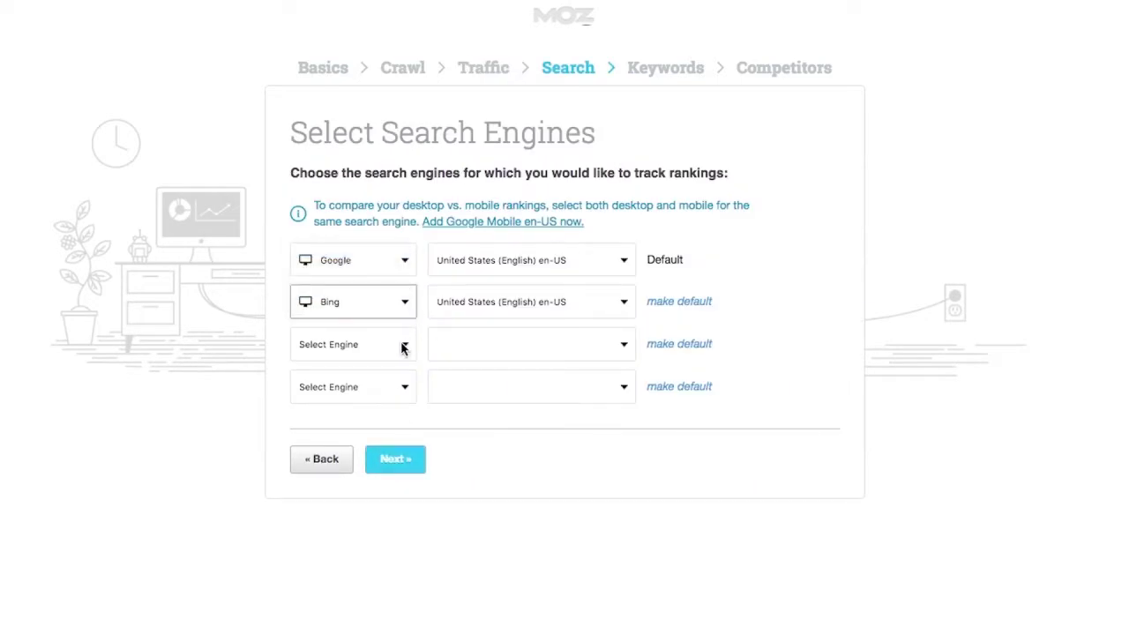
click(402, 346)
click(387, 330)
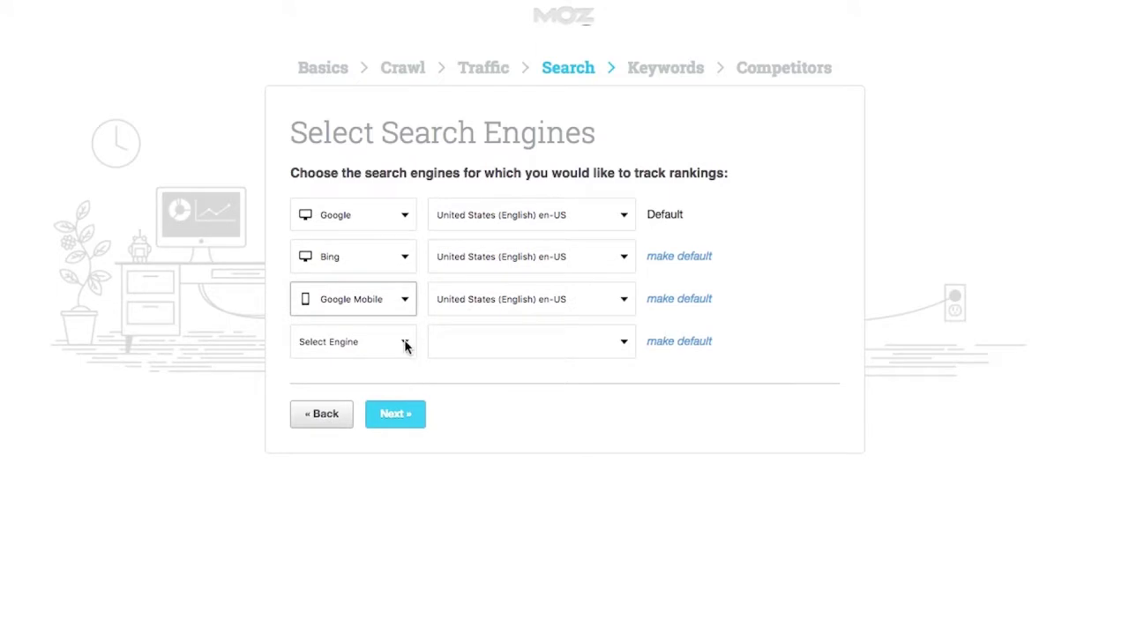
click(403, 343)
click(370, 303)
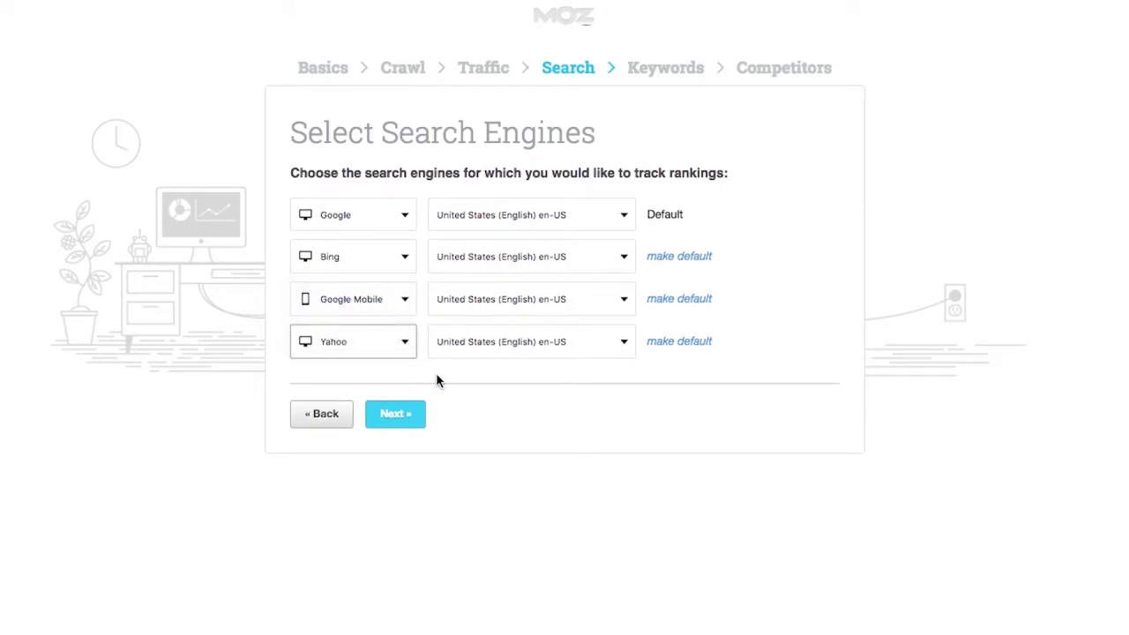
- Review the prefilled national keyword suggestions, such as debt vs deficit, on the Add Keywords step
click(408, 422)
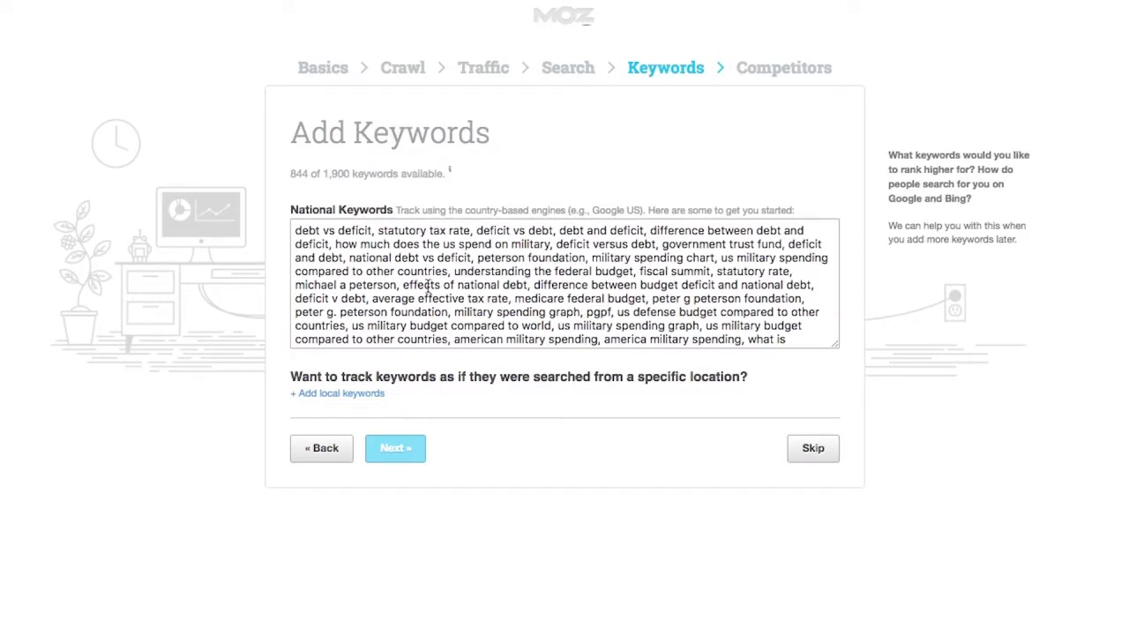
scroll(429, 285, down, 5)
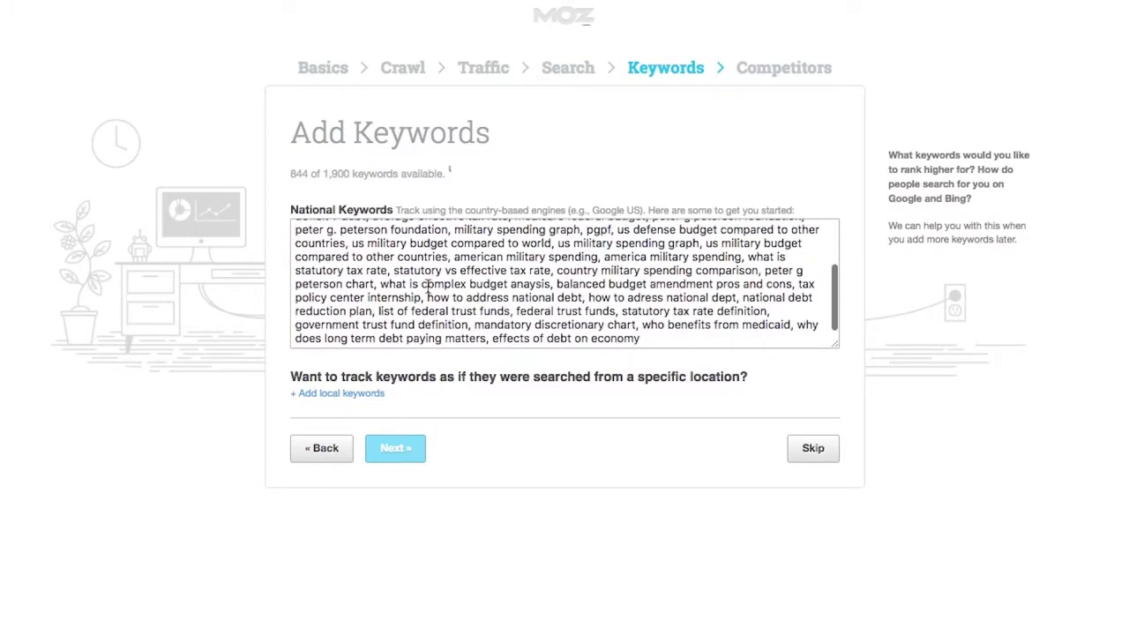
scroll(430, 286, up, 2)
scroll(430, 287, up, 4)
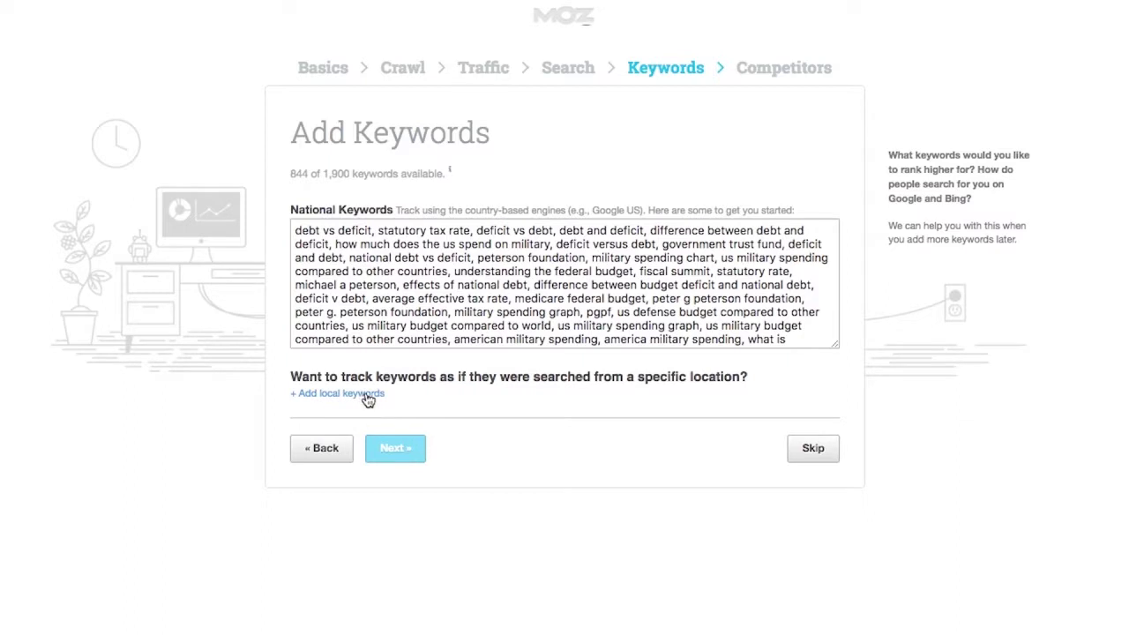
- Clear the suggested competitors fsf, eff and warholfoundation along with their .org websites
click(405, 451)
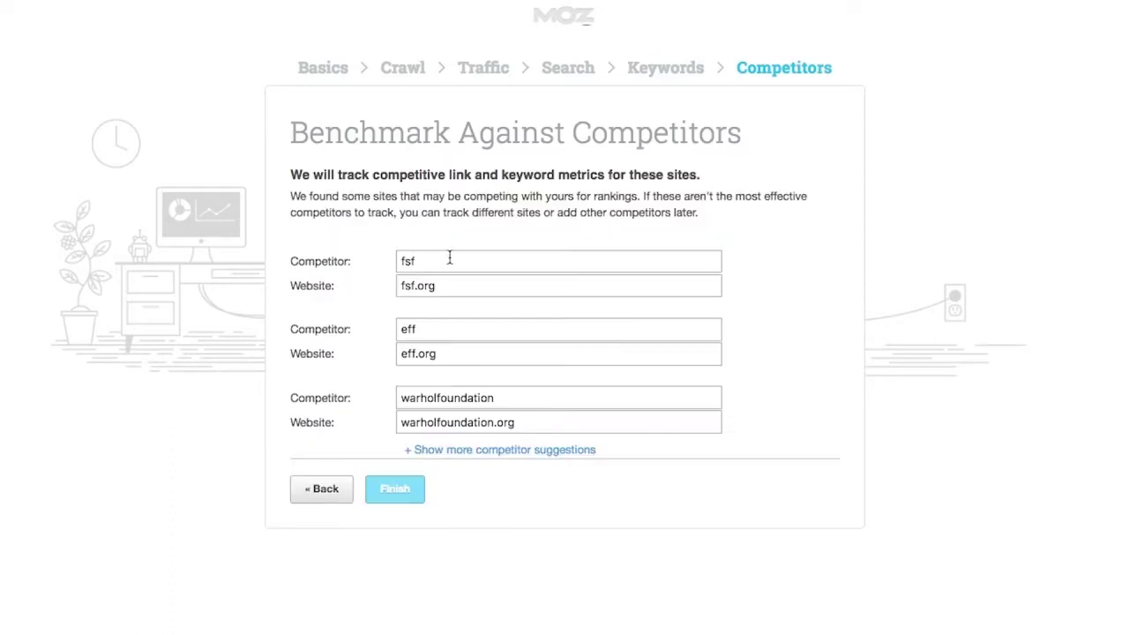
double_click(447, 263)
key(BackSpace)
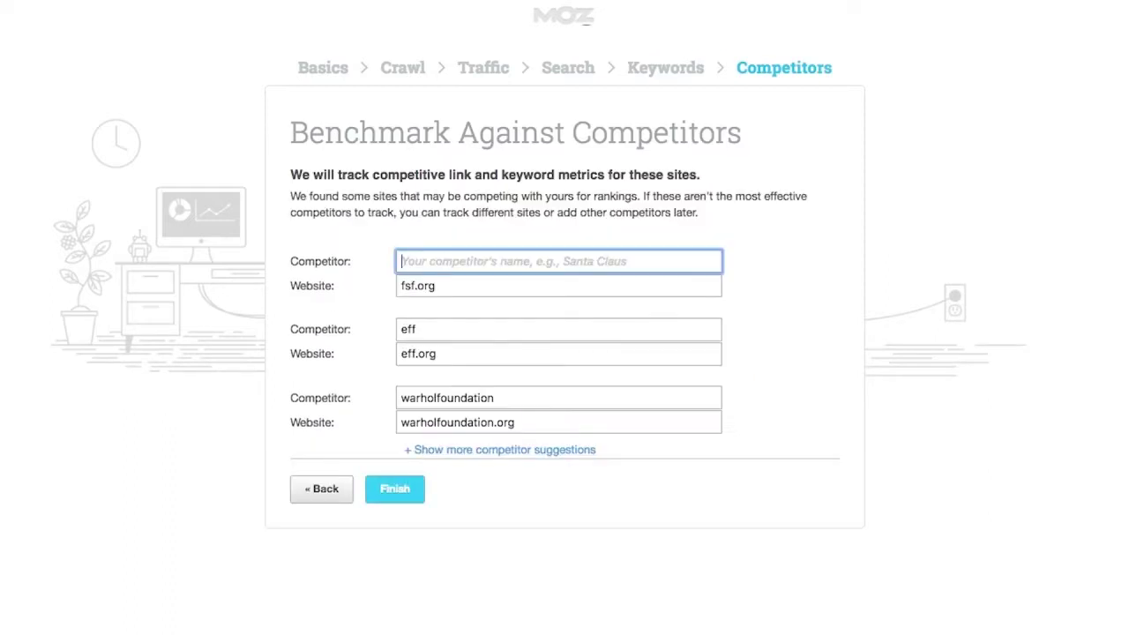
key(Tab)
key(BackSpace)
key(Tab)
key(BackSpace)
key(Tab)
key(BackSpace)
key(Tab)
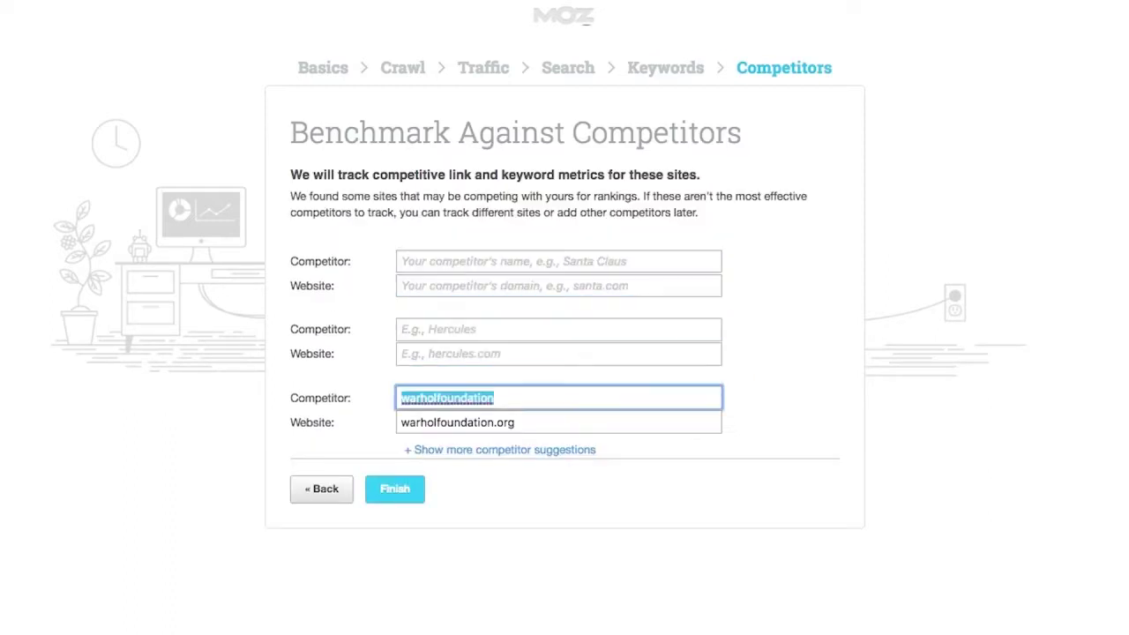
key(BackSpace)
key(Tab)
key(BackSpace)
- Add Whole Whale at wholewhale.com as the competitor and finish the campaign
click(445, 261)
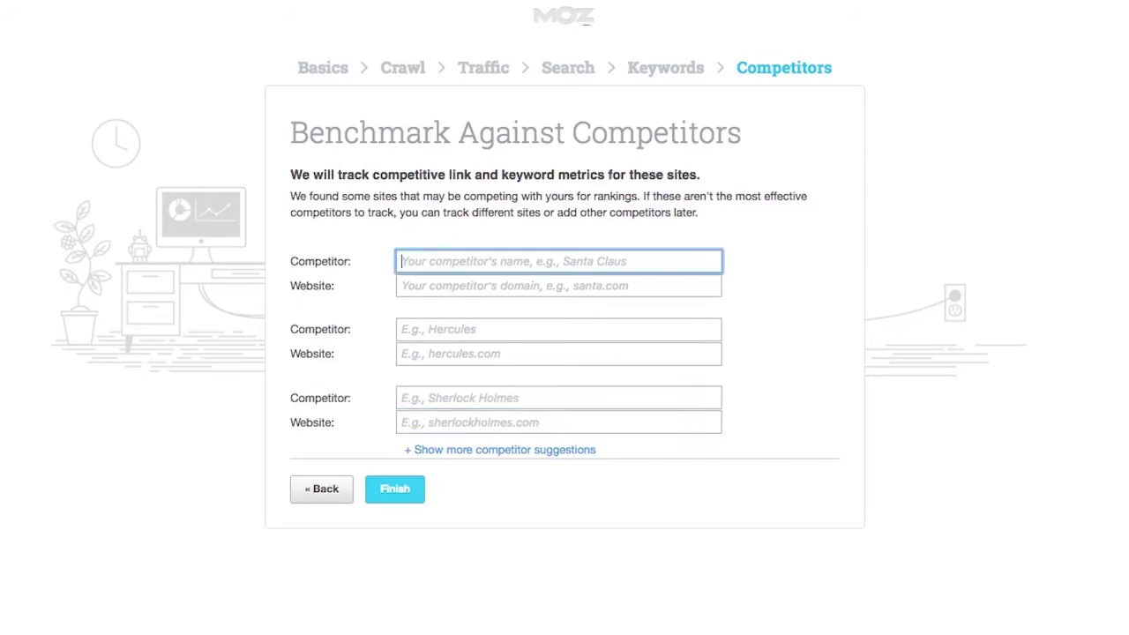
text(Whole Whale)
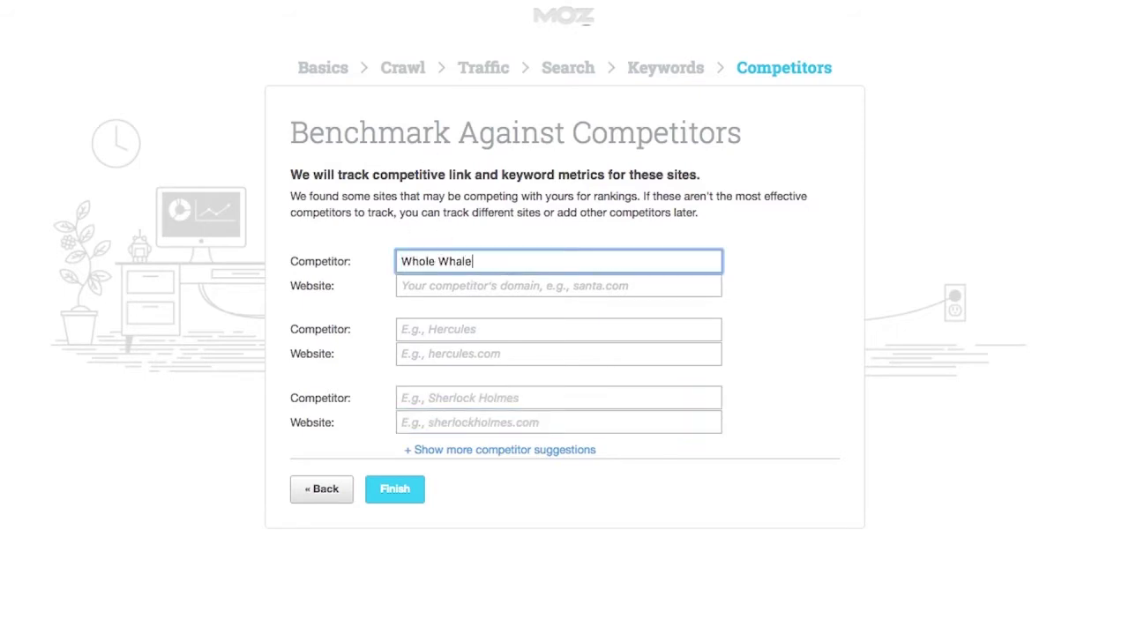
key(Tab)
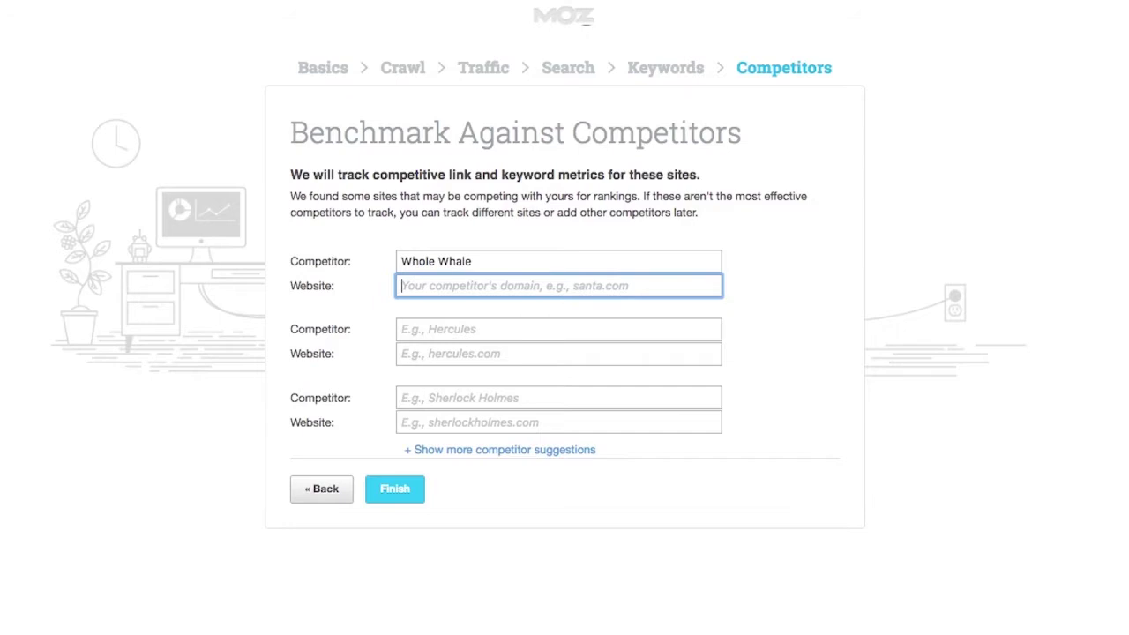
text(wholewhale.com)
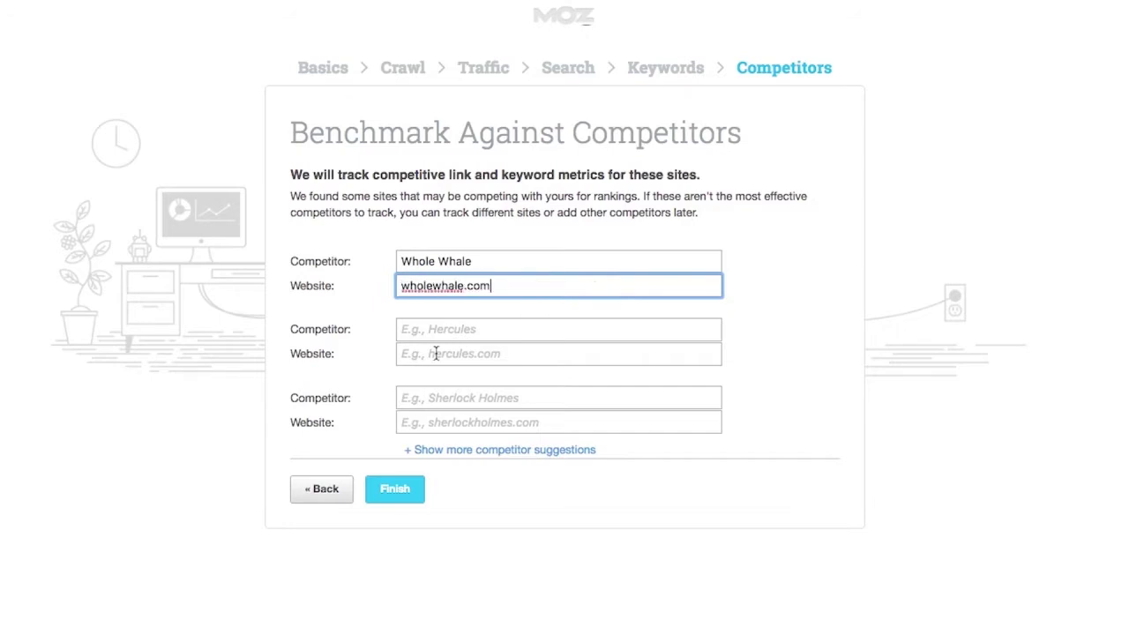
click(399, 496)
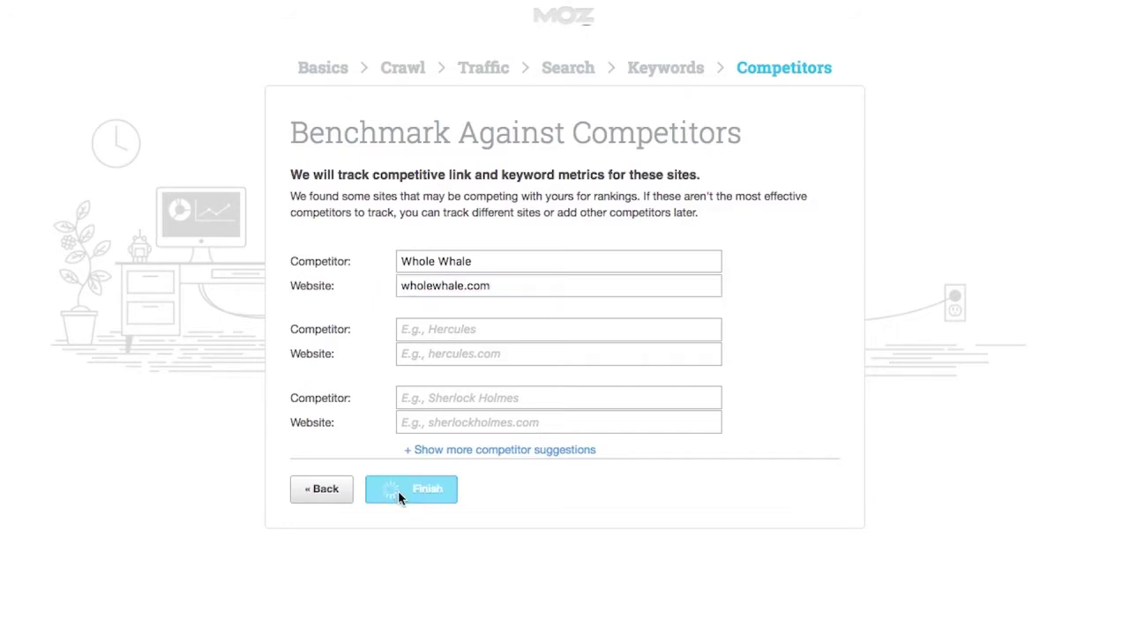